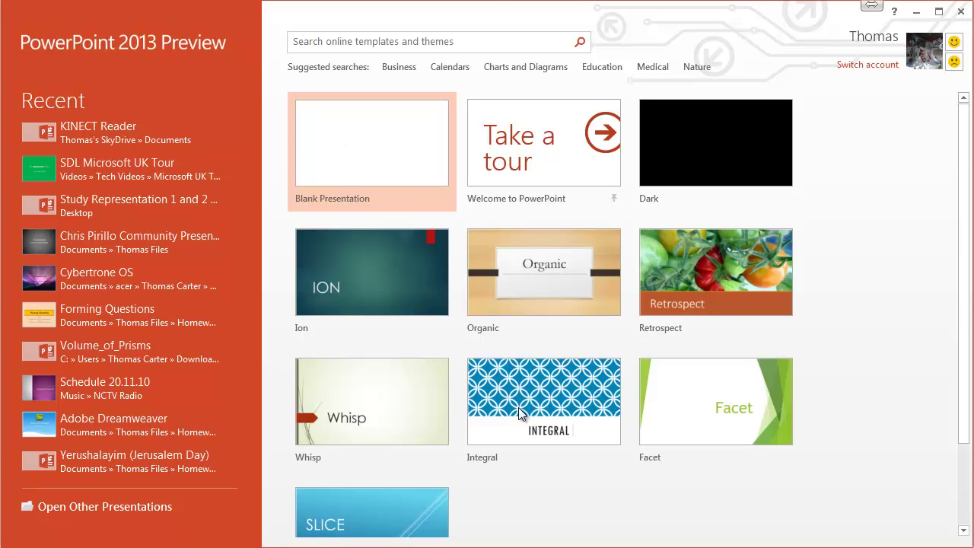
# Create a new presentation from the Slice template after browsing the available designs.
pyautogui.scroll(-1, 853, 264)
pyautogui.scroll(-1, 853, 264)
pyautogui.scroll(2, 852, 264)
pyautogui.scroll(-2, 852, 264)
pyautogui.scroll(2, 853, 265)
pyautogui.scroll(-1, 852, 264)
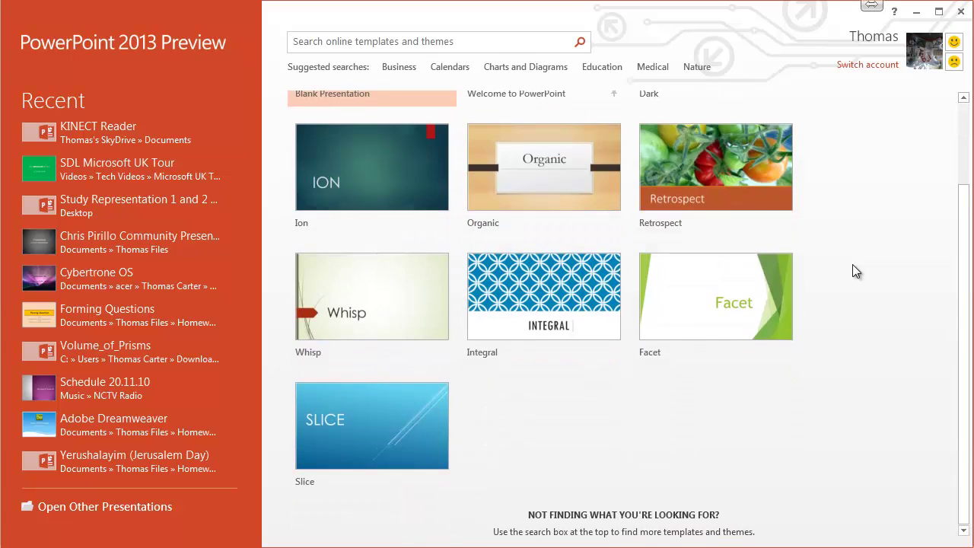
pyautogui.scroll(2, 852, 264)
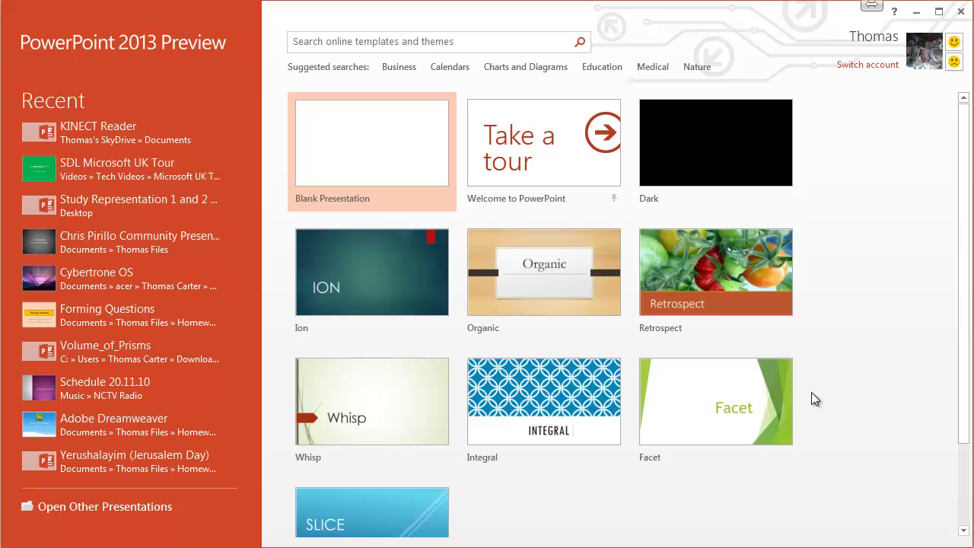
pyautogui.scroll(-2, 818, 370)
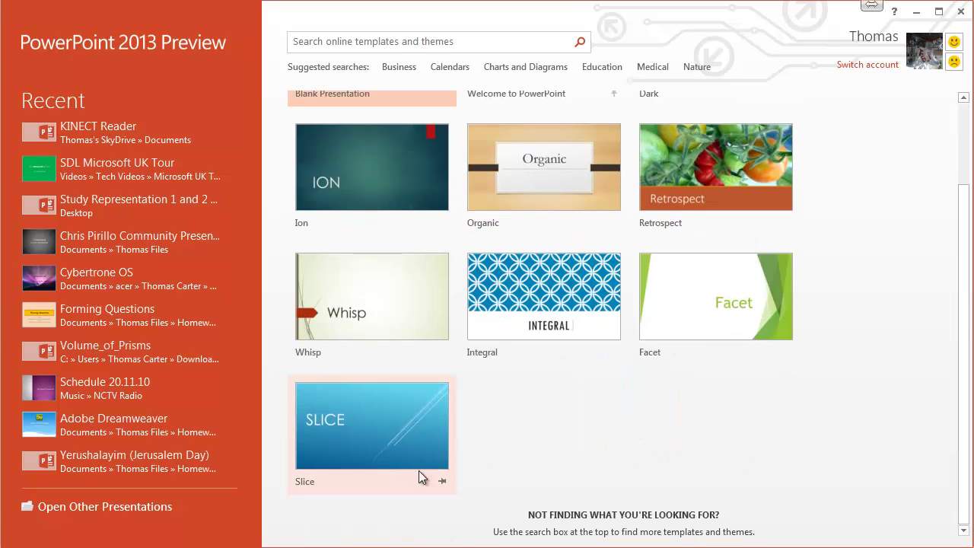
pyautogui.click(386, 447)
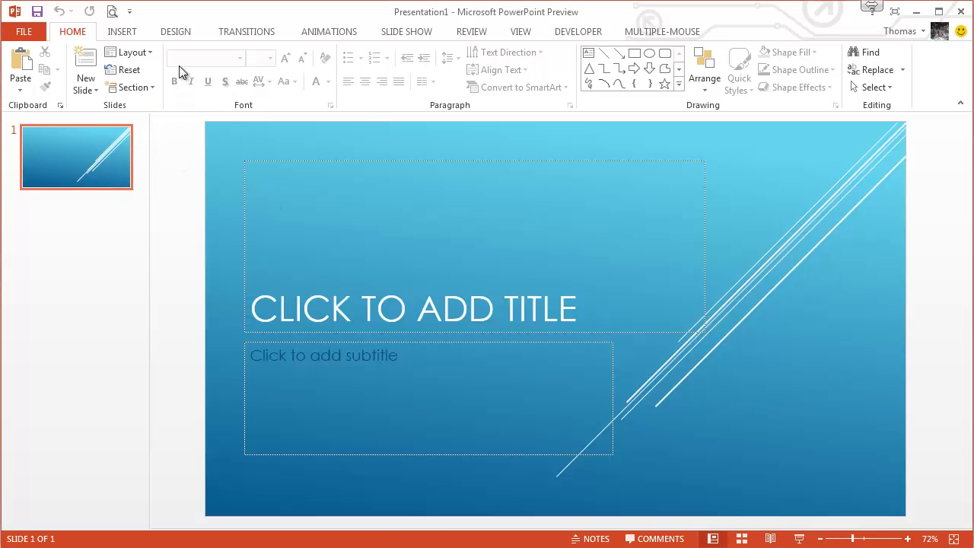
# Add a second slide with the default layout after the title slide.
pyautogui.click(177, 31)
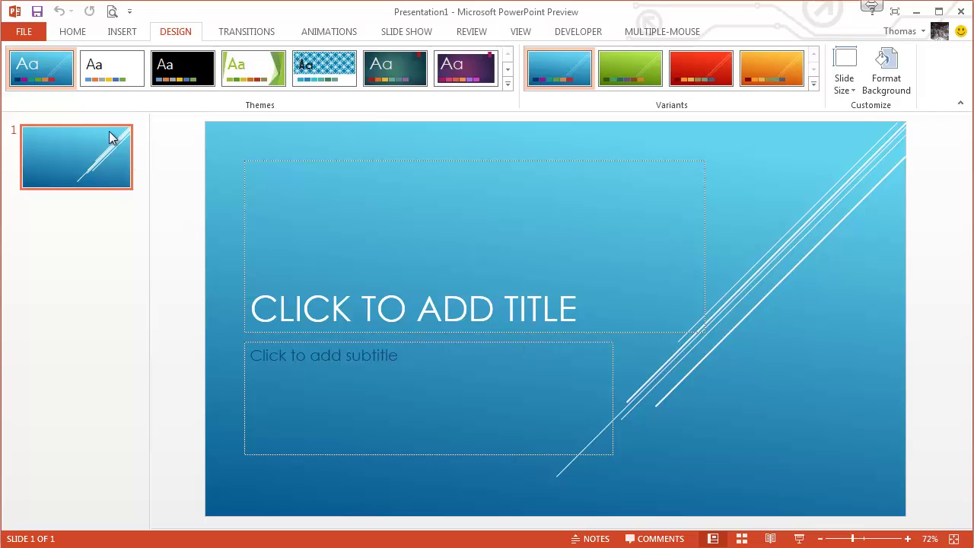
pyautogui.click(73, 32)
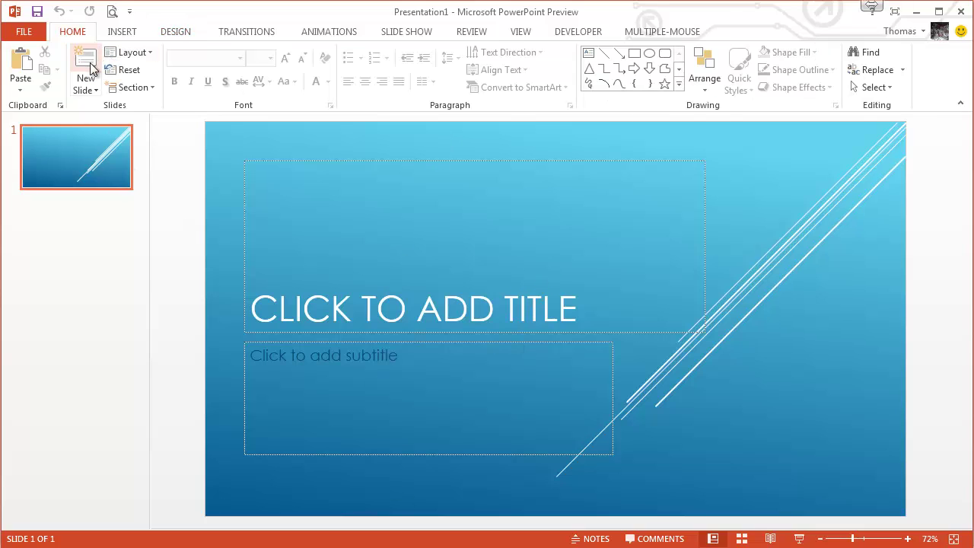
pyautogui.click(86, 67)
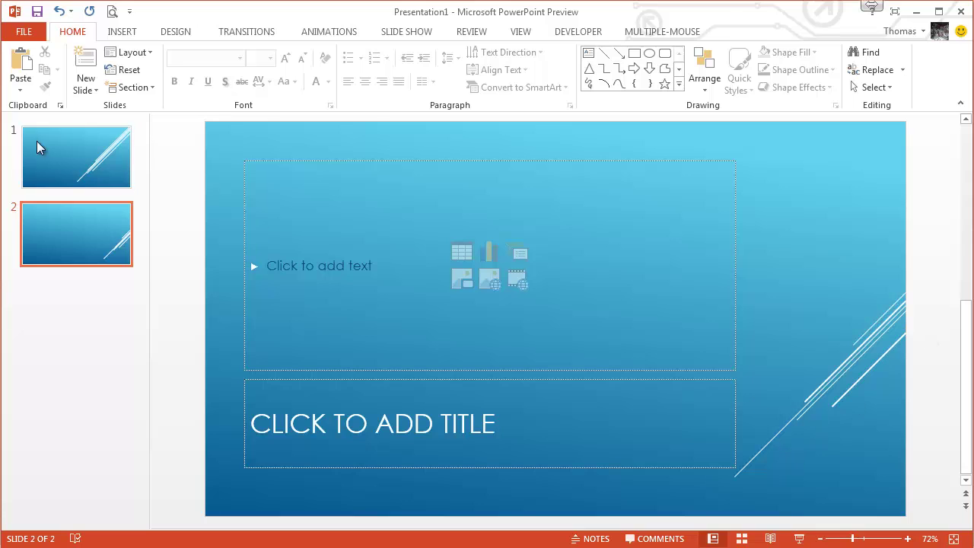
# Compare the line artwork of slides 1 and 2 by switching between them.
pyautogui.click(81, 169)
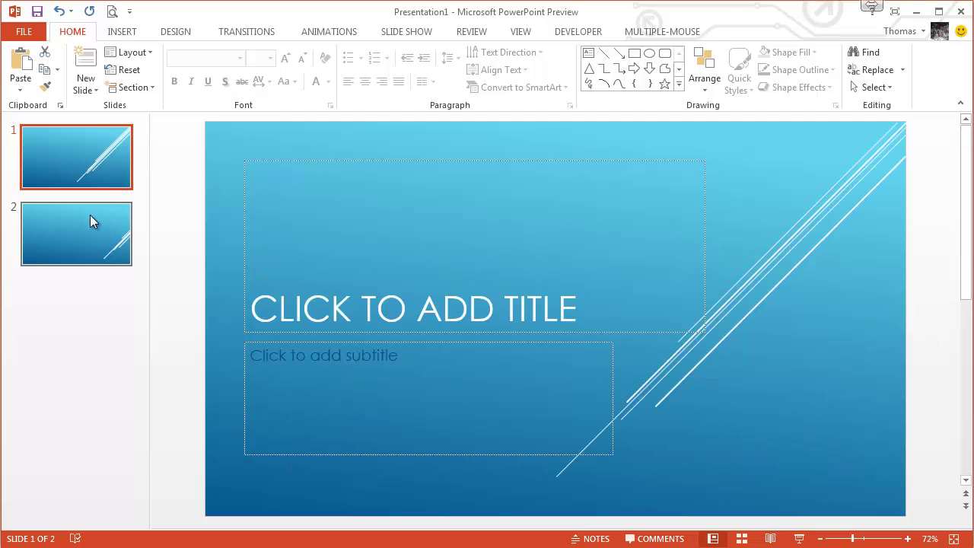
pyautogui.click(89, 215)
pyautogui.click(98, 187)
pyautogui.click(95, 207)
pyautogui.click(105, 174)
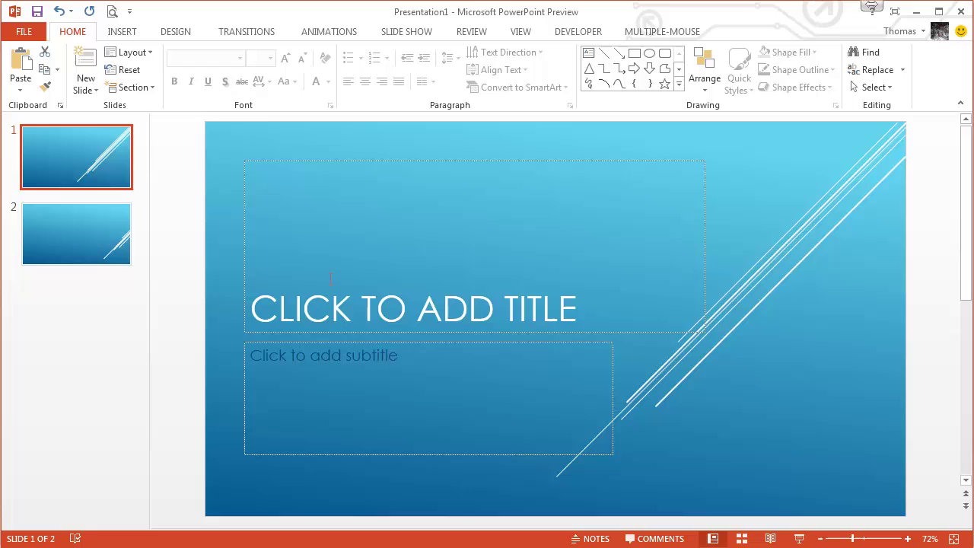
# Review the full theme gallery and the slide size options without applying any change.
pyautogui.click(170, 34)
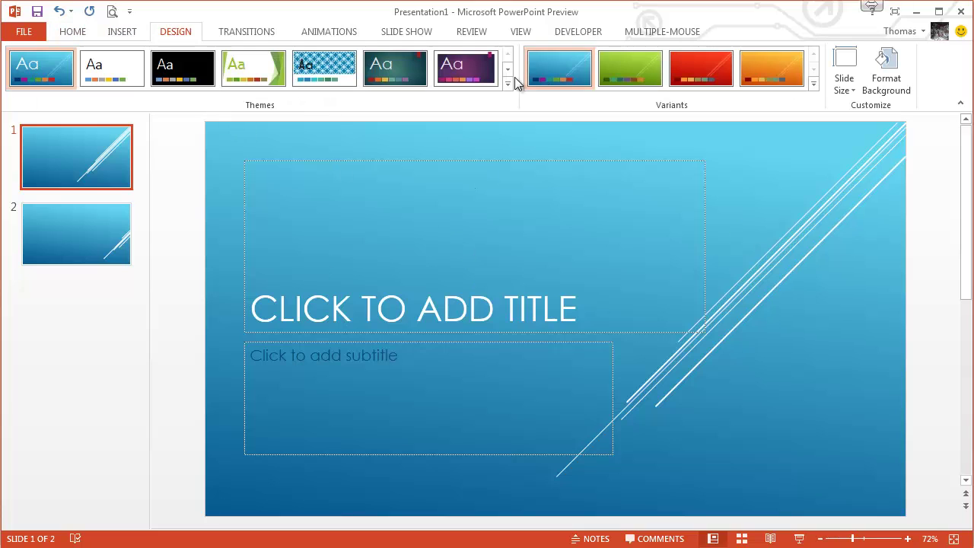
pyautogui.click(507, 84)
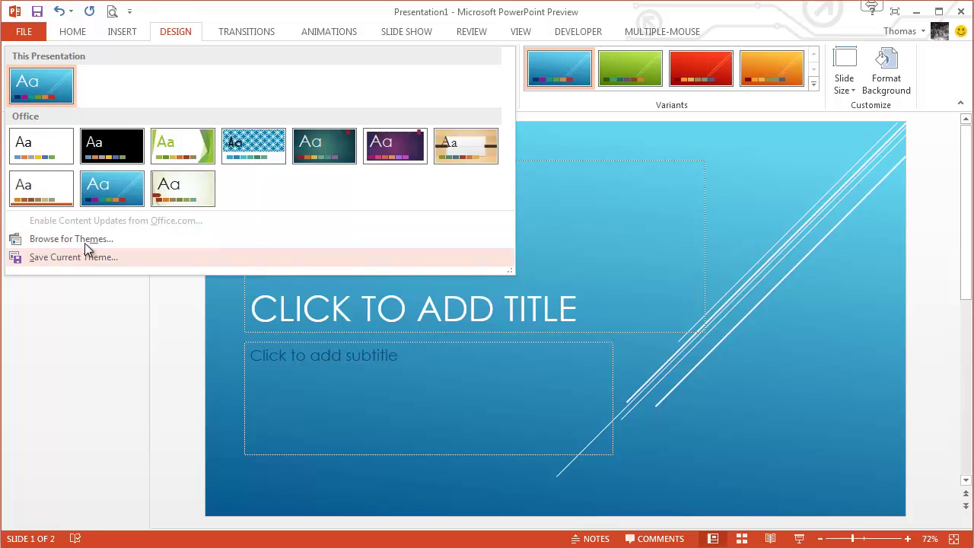
pyautogui.click(696, 11)
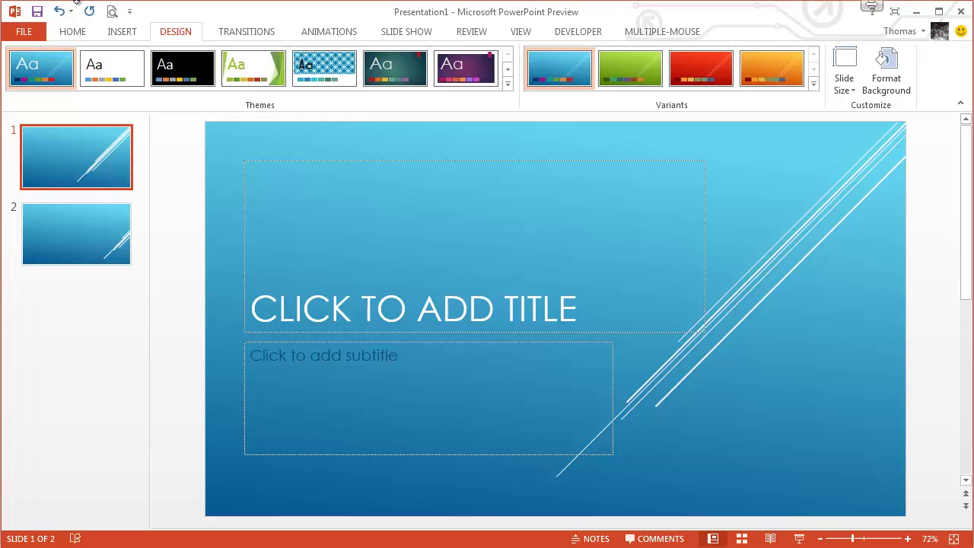
pyautogui.click(844, 85)
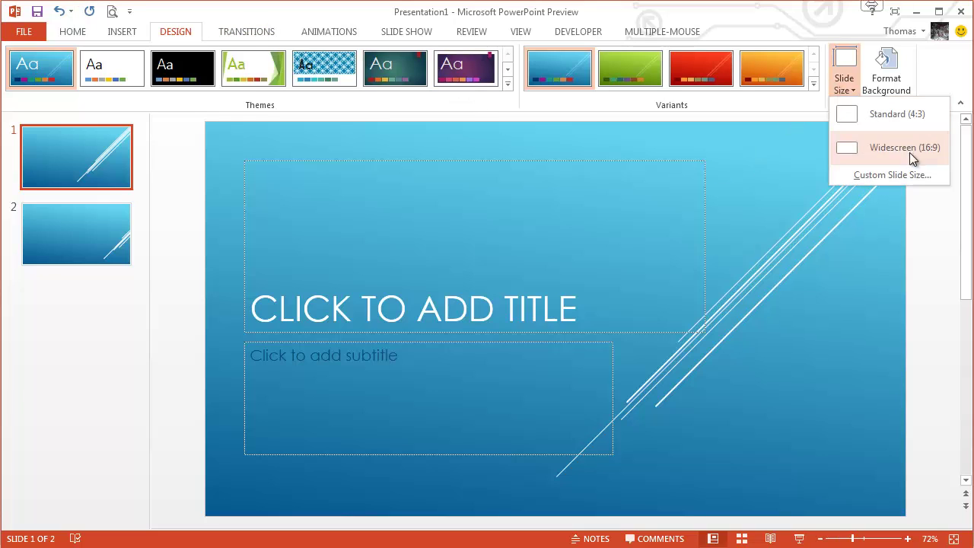
pyautogui.click(822, 17)
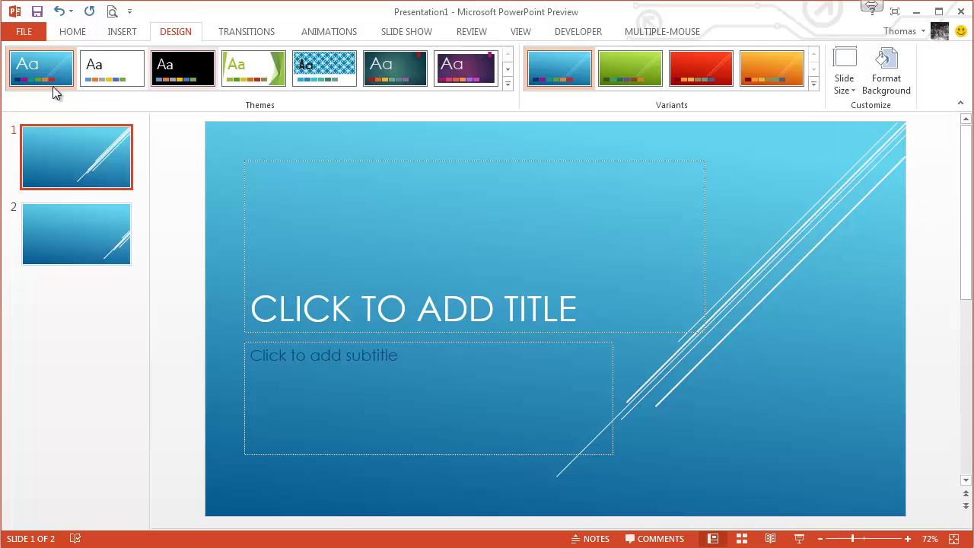
pyautogui.click(72, 34)
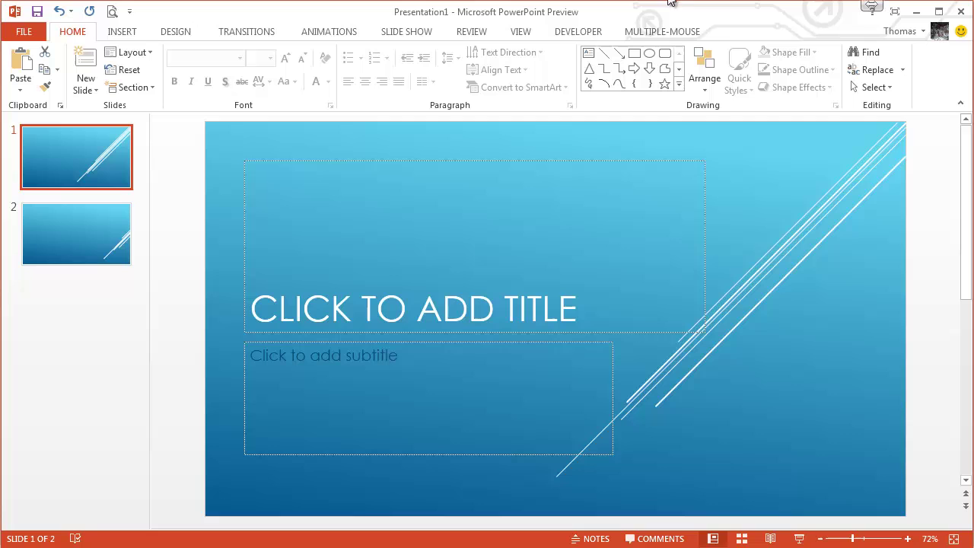
# View the places and recent presentations available for opening files, and return to the slide.
pyautogui.click(39, 37)
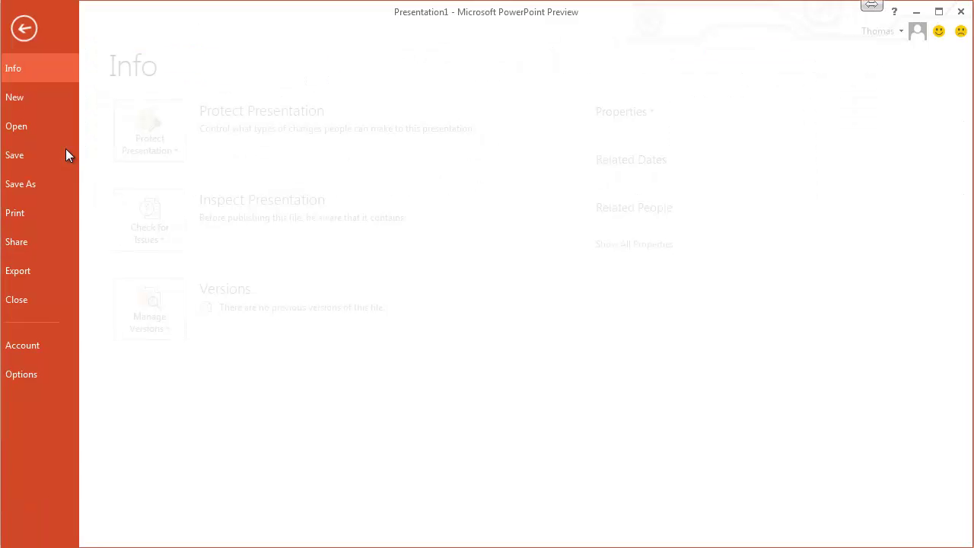
pyautogui.click(68, 127)
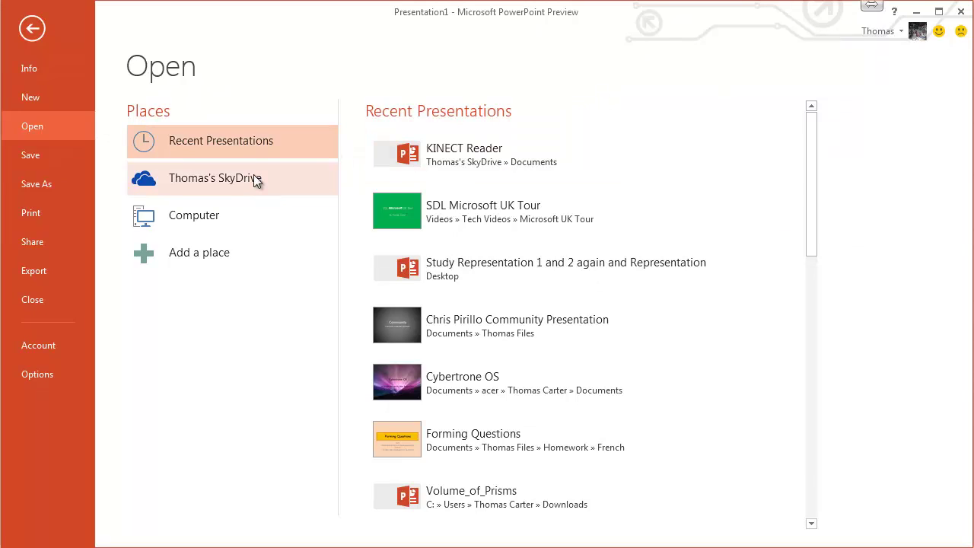
pyautogui.click(44, 34)
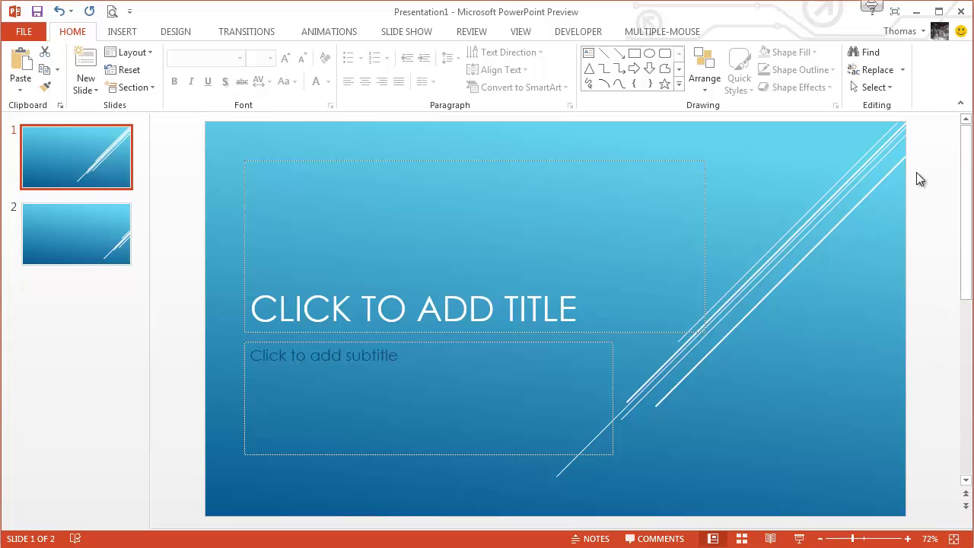
# Look over the account options and the Developer, Multiple-Mouse and View commands.
pyautogui.click(923, 34)
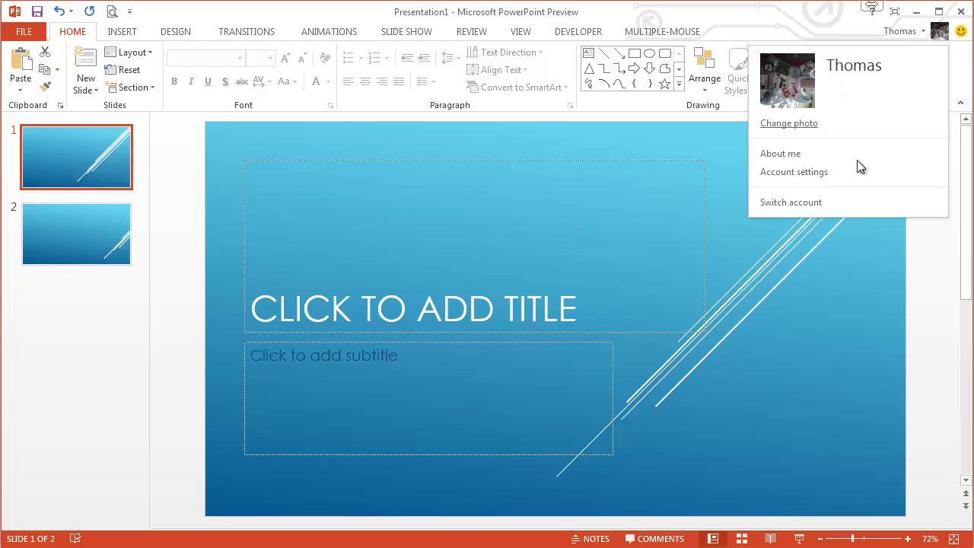
pyautogui.click(915, 31)
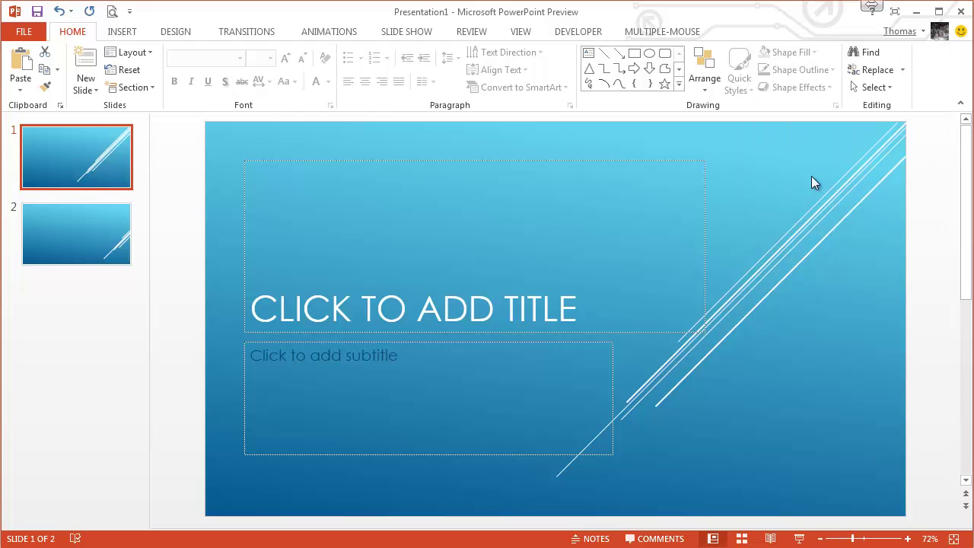
pyautogui.click(576, 36)
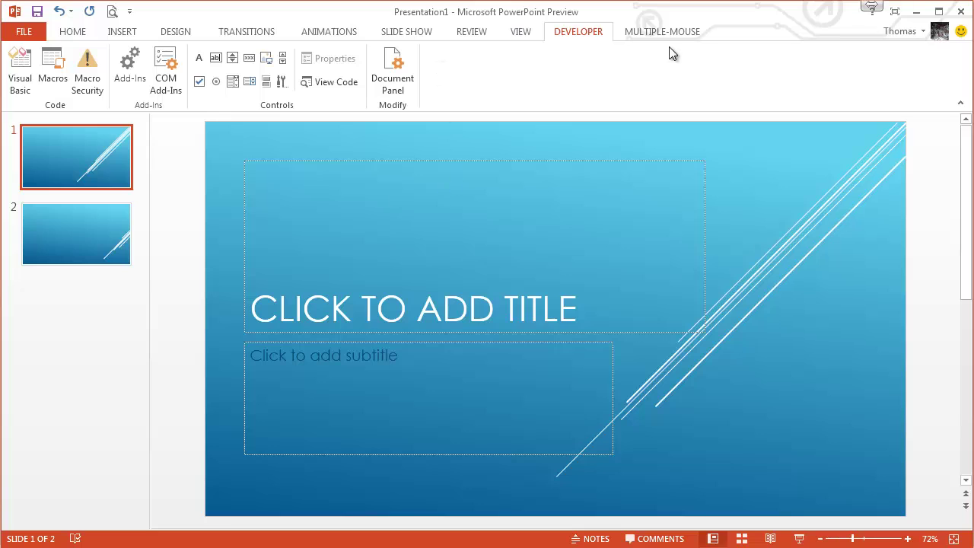
pyautogui.click(672, 27)
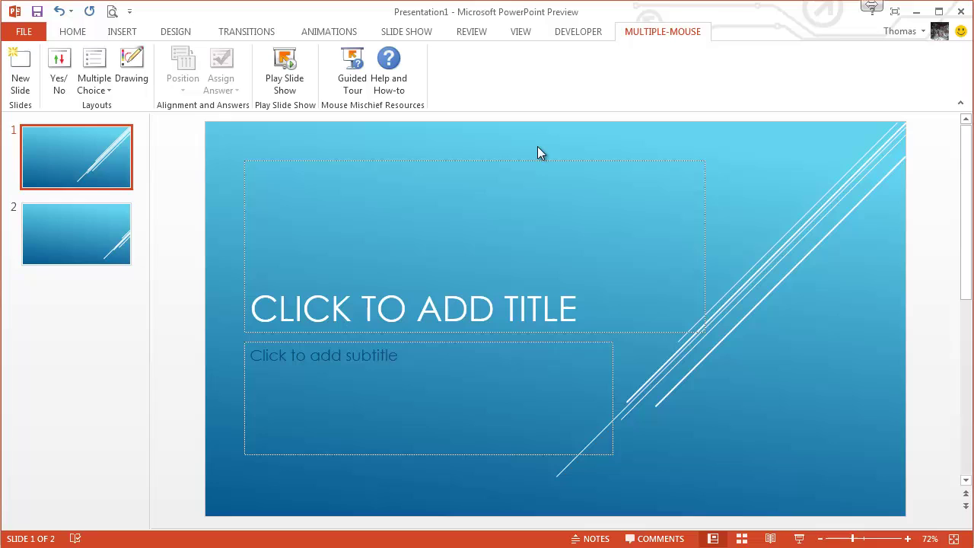
pyautogui.click(68, 33)
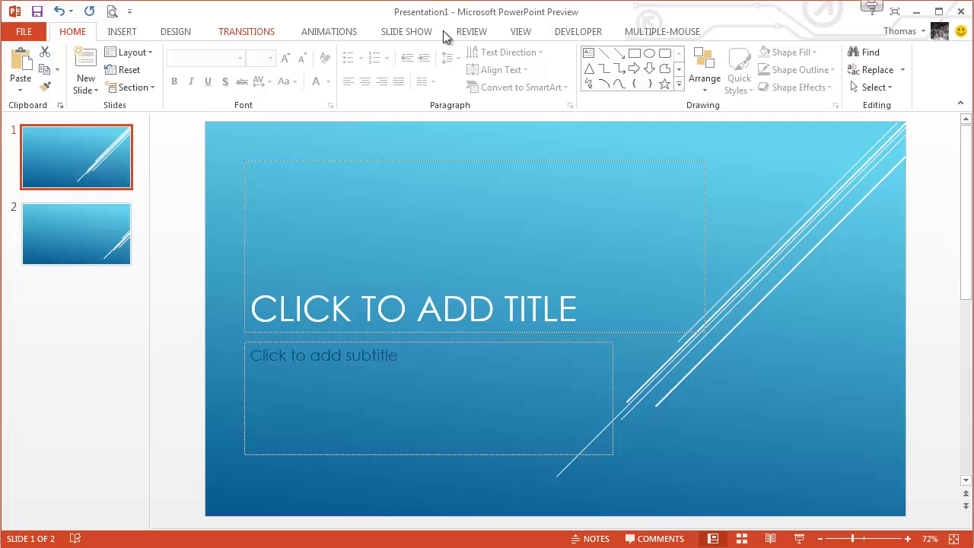
pyautogui.click(525, 32)
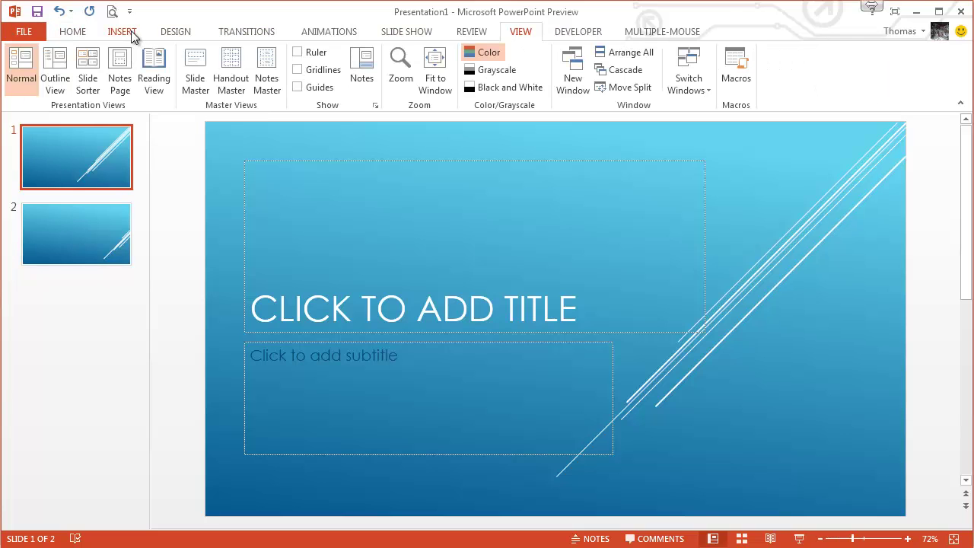
pyautogui.click(76, 32)
# Examine the Create a Video export options, including the display quality and the seconds spent on each slide, and return to the slide.
pyautogui.click(10, 30)
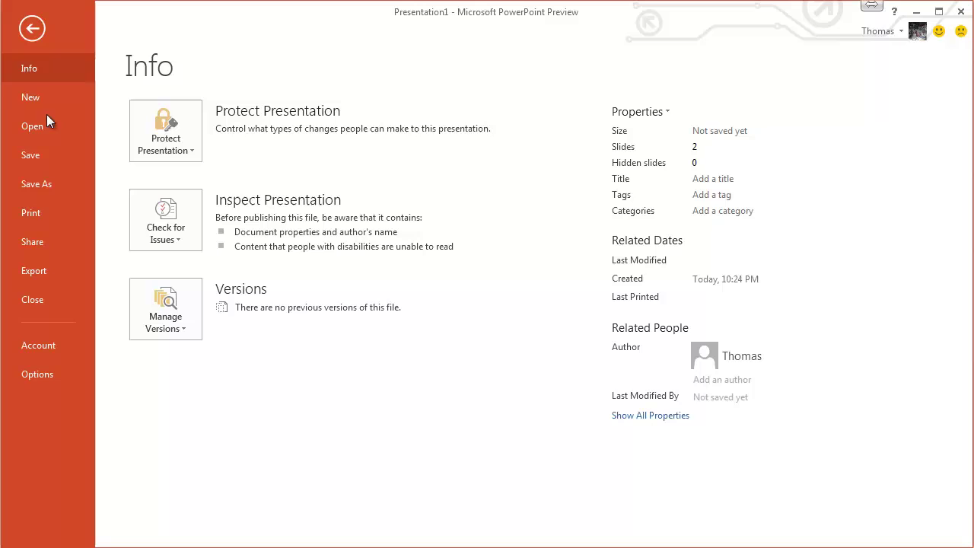
pyautogui.click(72, 278)
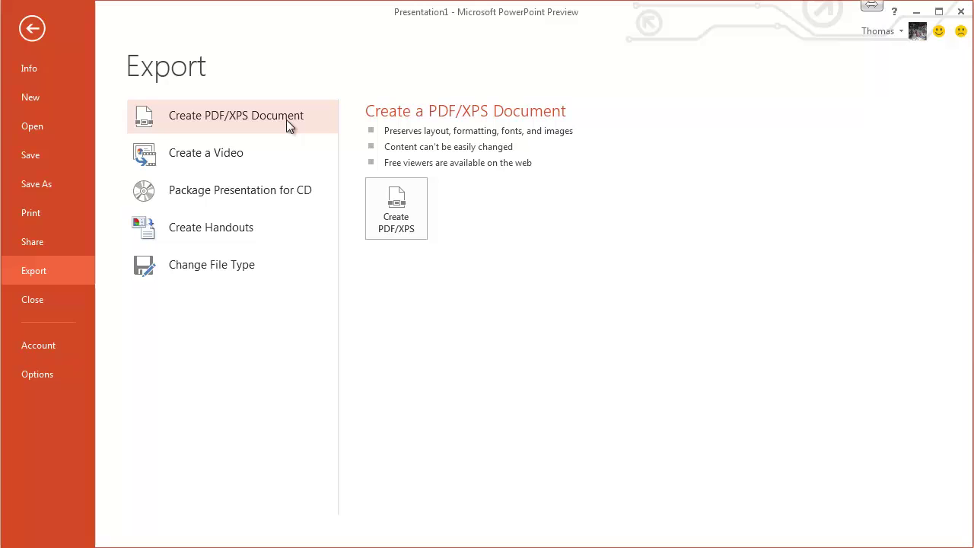
pyautogui.click(260, 149)
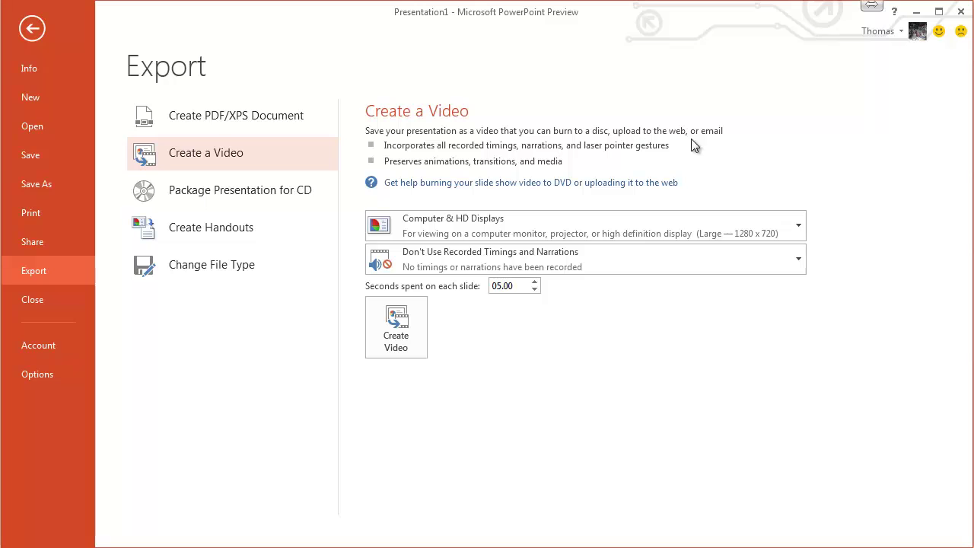
pyautogui.click(563, 234)
pyautogui.click(563, 233)
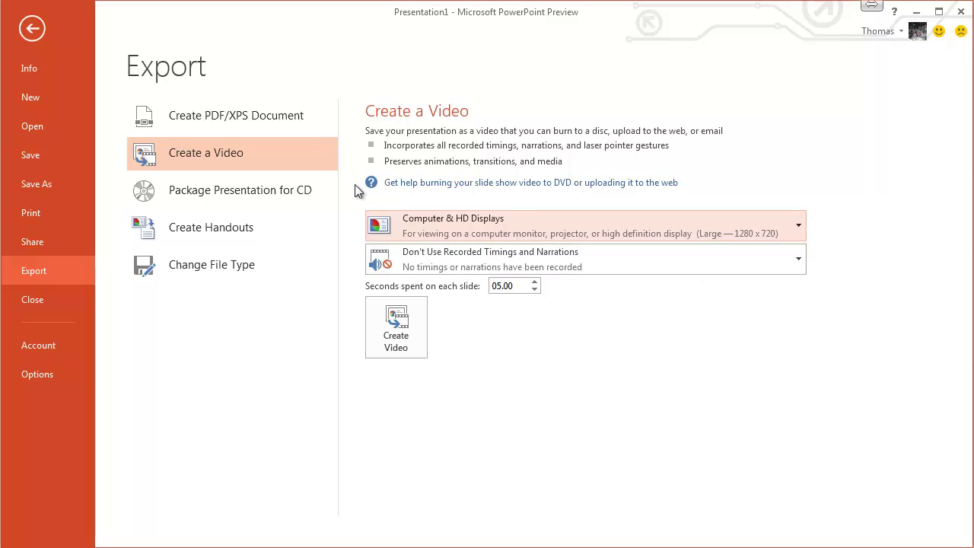
pyautogui.click(43, 71)
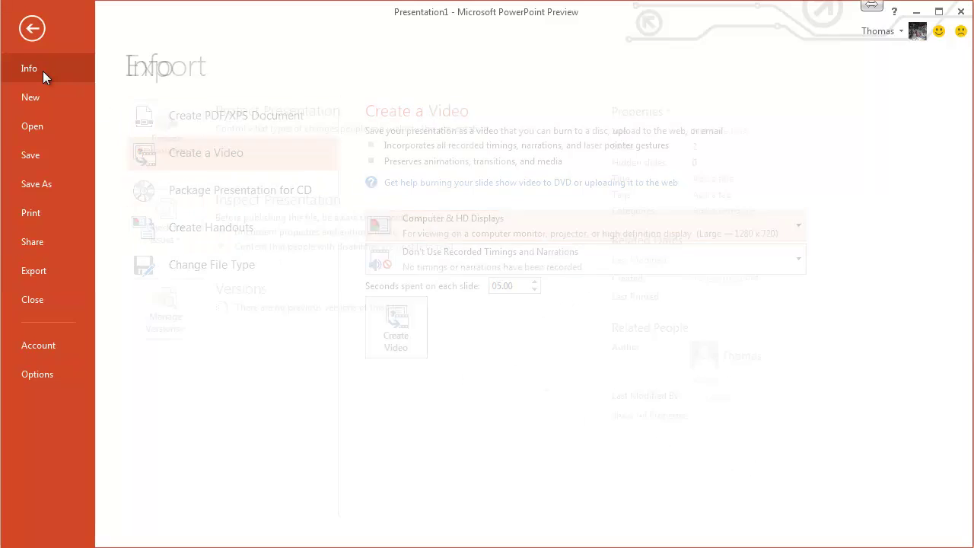
pyautogui.click(45, 265)
pyautogui.moveTo(520, 289); pyautogui.dragTo(459, 284)
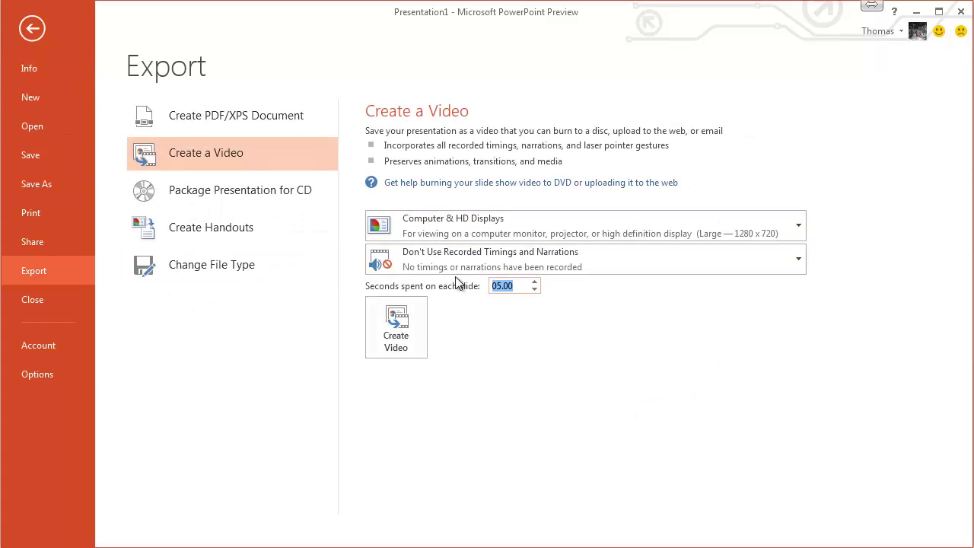
pyautogui.click(31, 30)
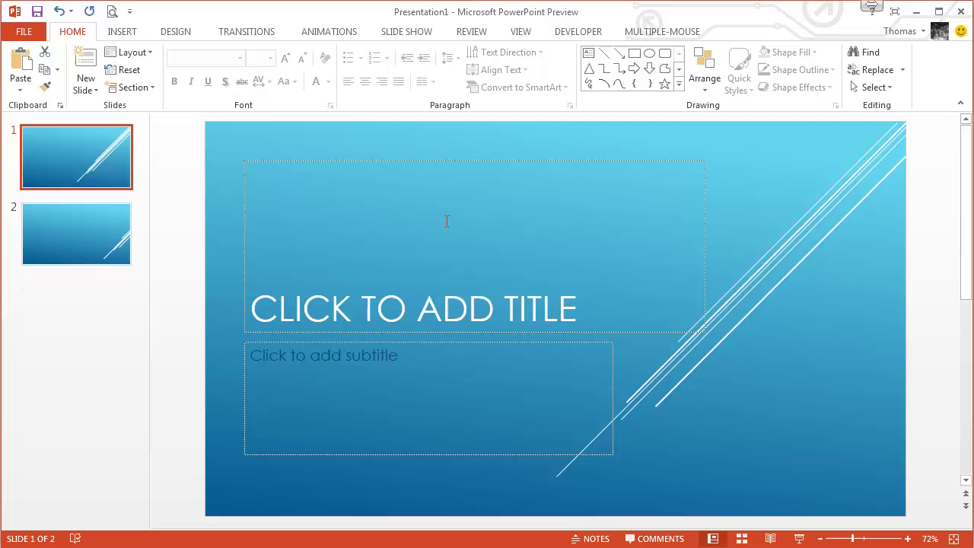
# Flip back and forth between the two slides, finishing on the title slide.
pyautogui.click(103, 244)
pyautogui.click(97, 191)
pyautogui.press('Down')
pyautogui.click(105, 187)
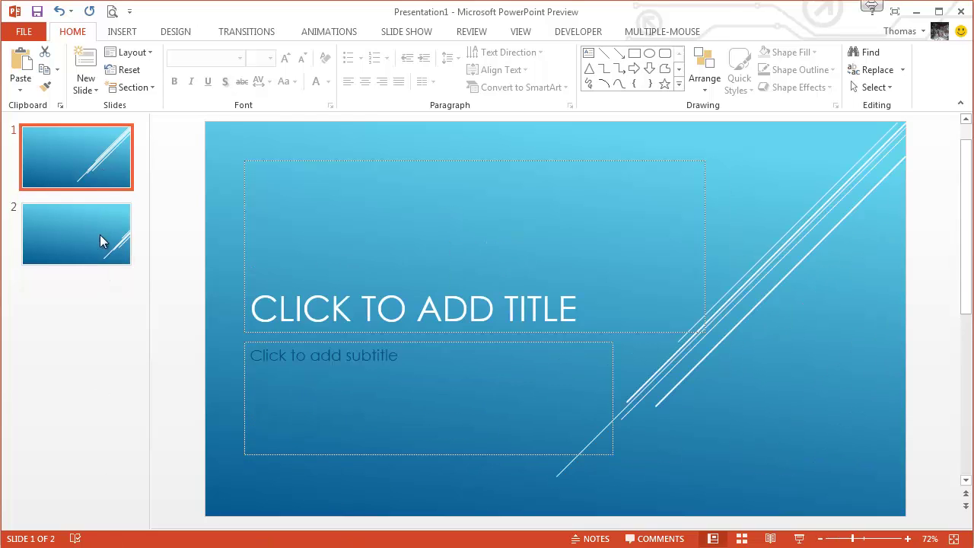
pyautogui.click(100, 234)
pyautogui.click(100, 175)
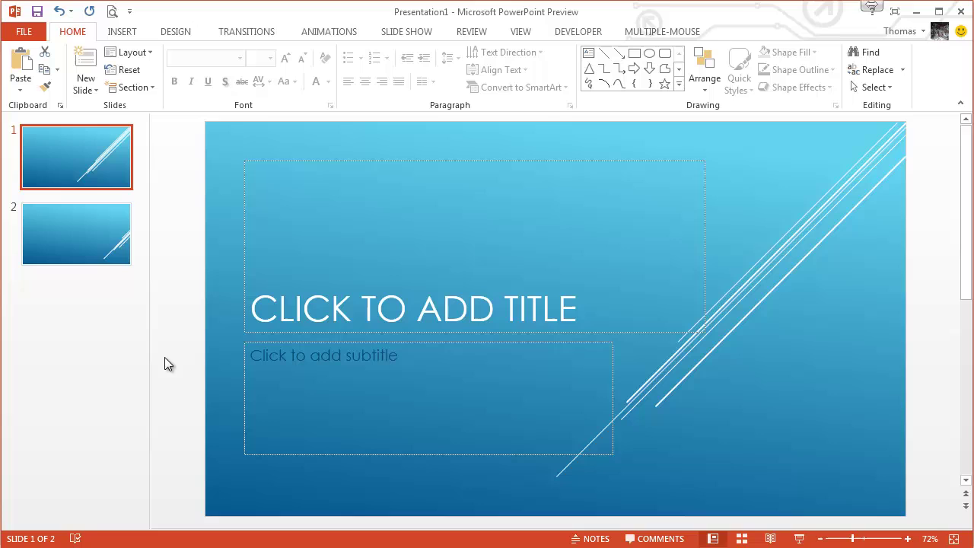
# Start Presenter View from the title slide and show all slides as thumbnails.
pyautogui.hotkey('alt', 'F5')
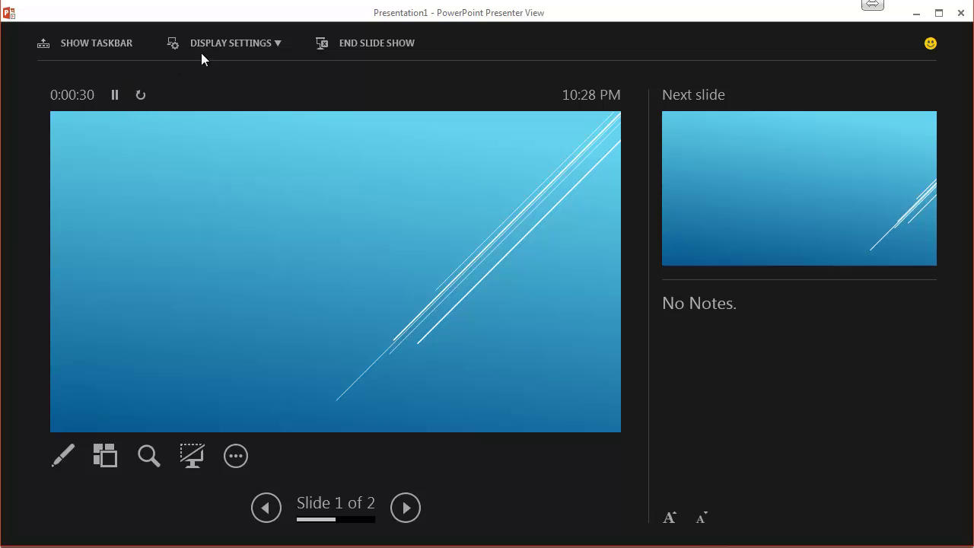
pyautogui.click(95, 467)
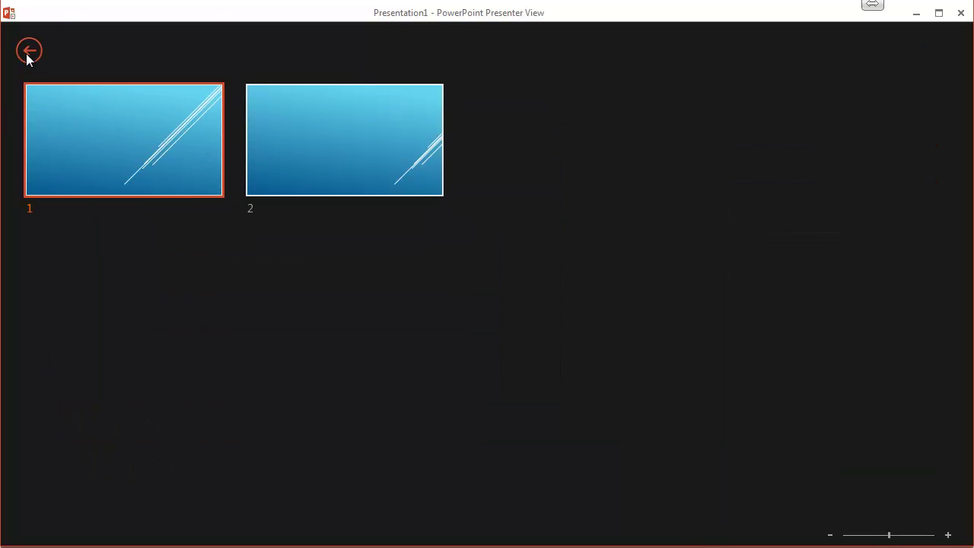
# Return from the thumbnails to the title slide in Presenter View, and black out the slide show and restore it.
pyautogui.click(27, 52)
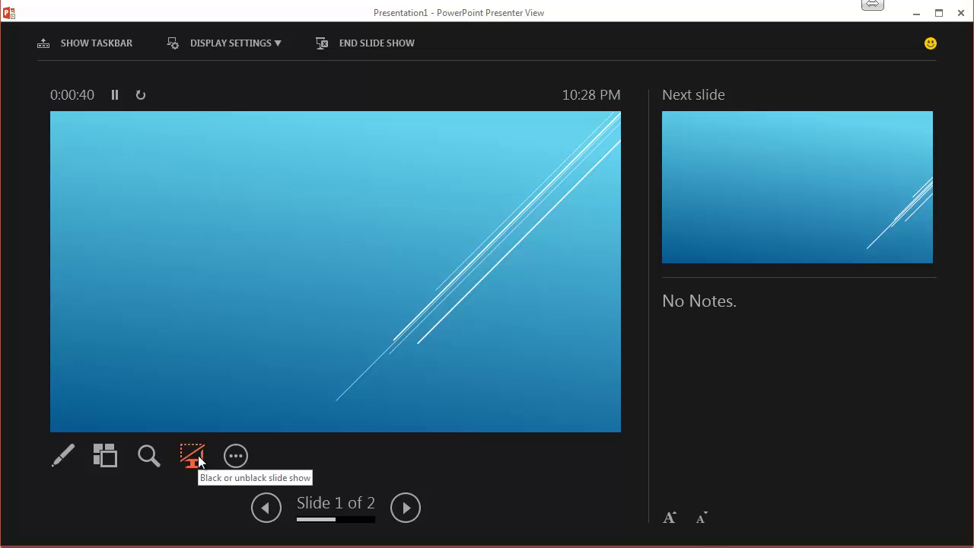
pyautogui.click(191, 457)
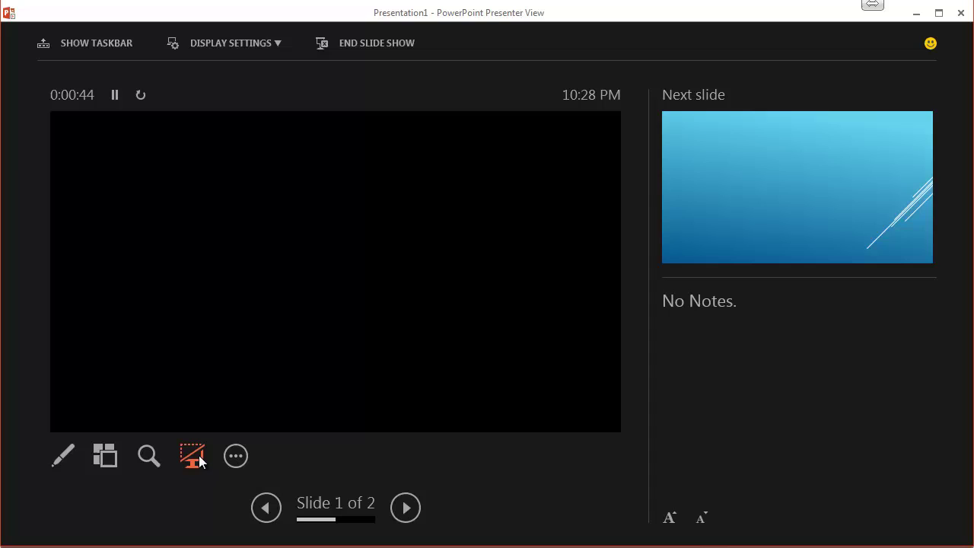
pyautogui.click(200, 461)
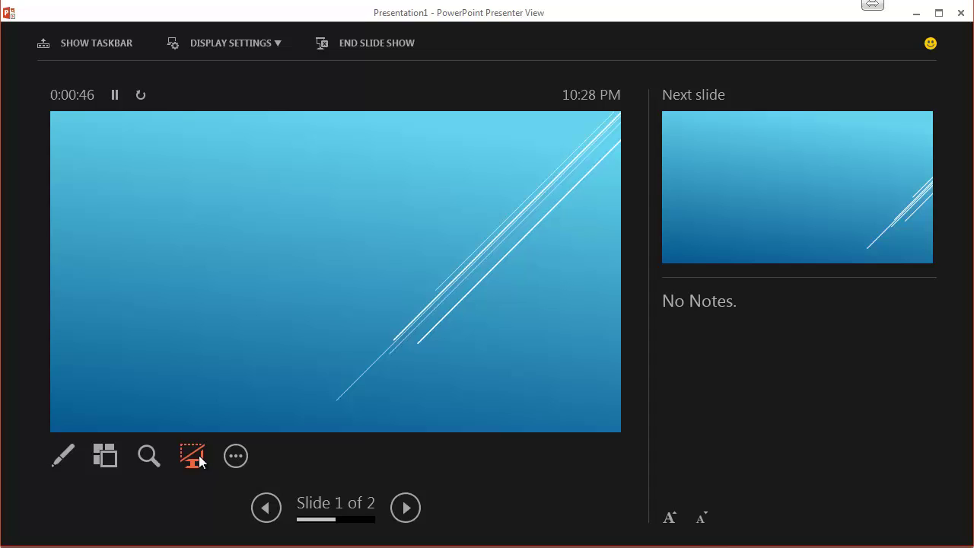
# Look over the additional slide show options in Presenter View and exit the slide show.
pyautogui.click(244, 455)
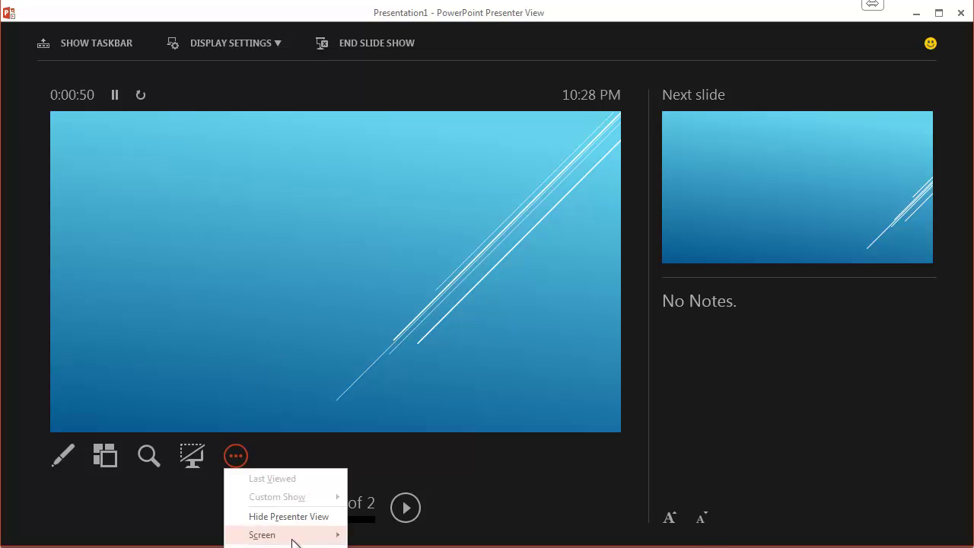
pyautogui.press('Escape')
pyautogui.press('Escape')
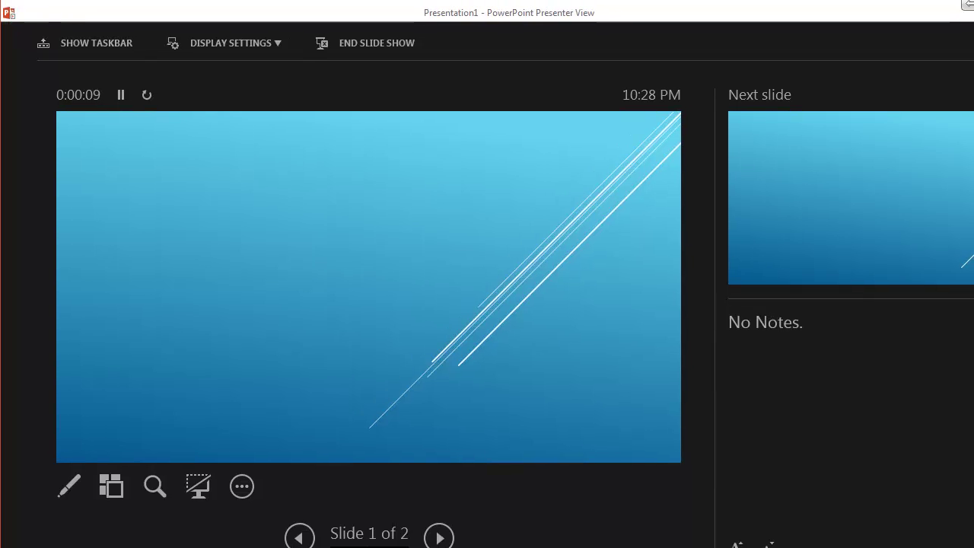
# Narrow Presenter View to fit the visible screen, and magnify part of the title slide and pan around its diagonal lines.
pyautogui.moveTo(968, 4); pyautogui.dragTo(872, 4)
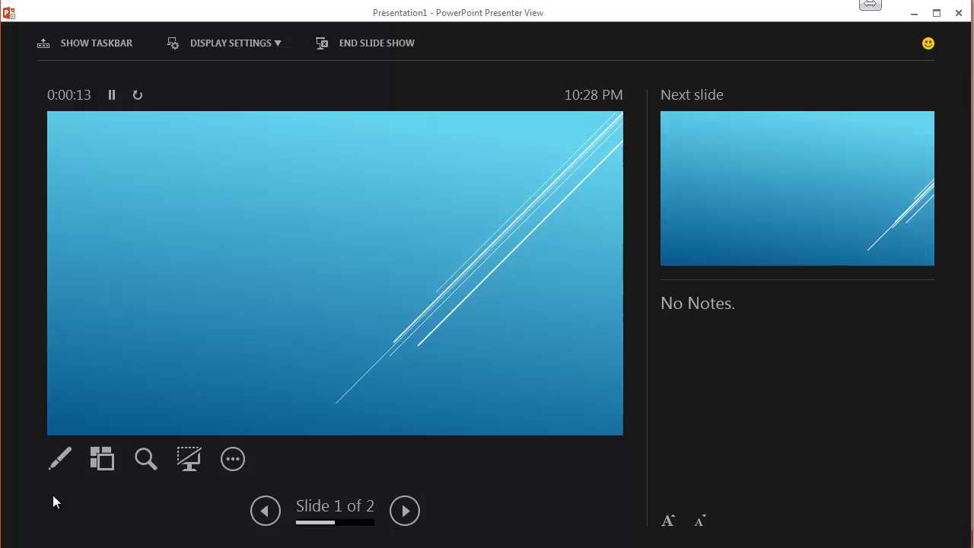
pyautogui.click(145, 459)
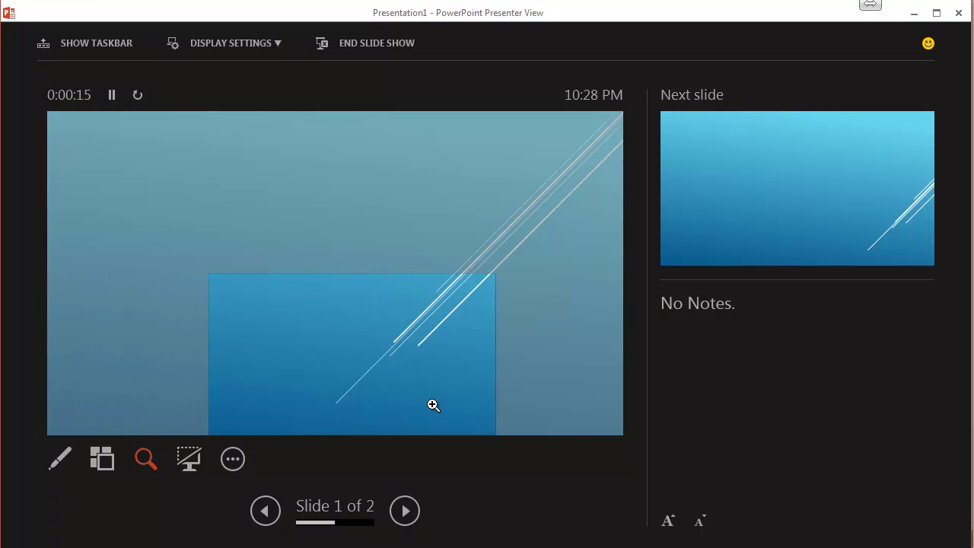
pyautogui.click(445, 324)
pyautogui.moveTo(442, 331); pyautogui.dragTo(526, 204)
pyautogui.moveTo(404, 243); pyautogui.dragTo(639, 218)
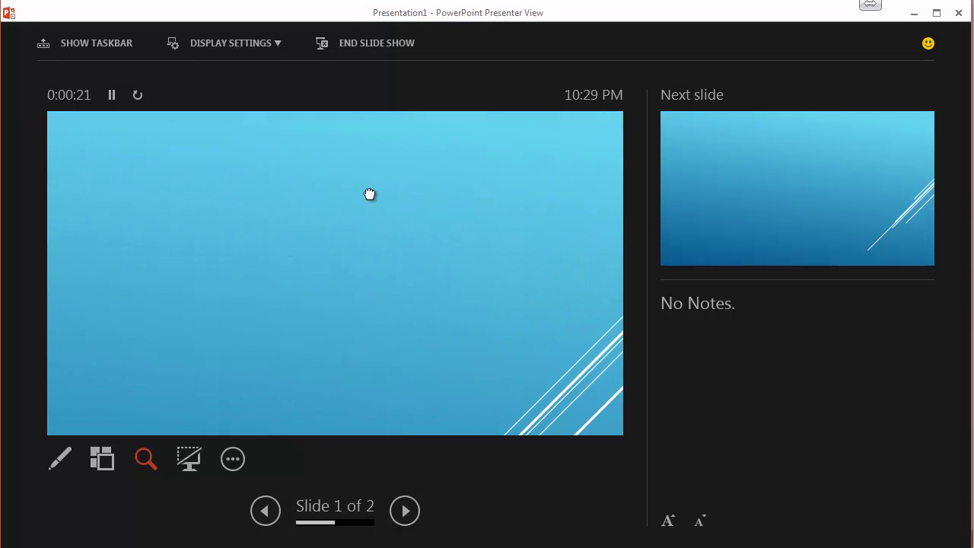
pyautogui.moveTo(370, 193); pyautogui.dragTo(116, 450)
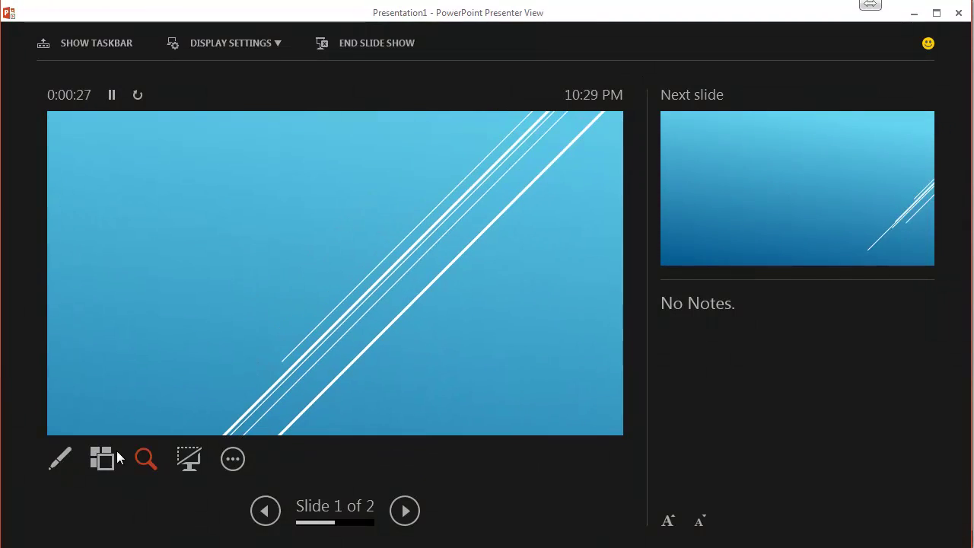
# Zoom back out to the full title slide and end the slide show.
pyautogui.click(144, 459)
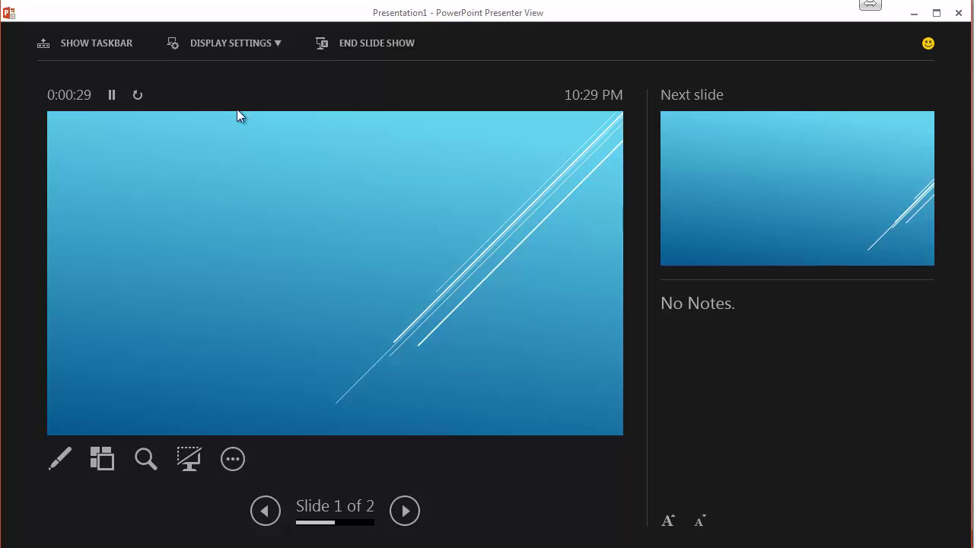
pyautogui.click(344, 57)
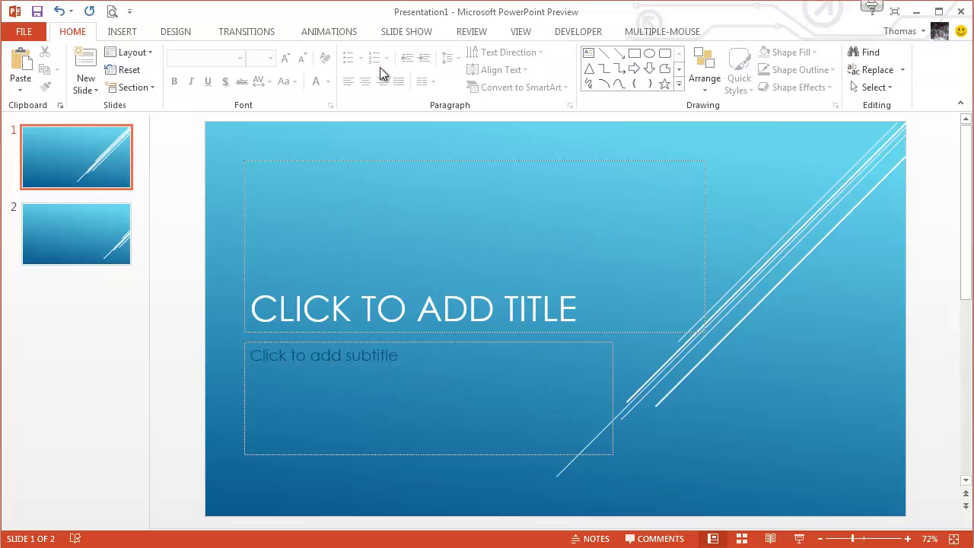